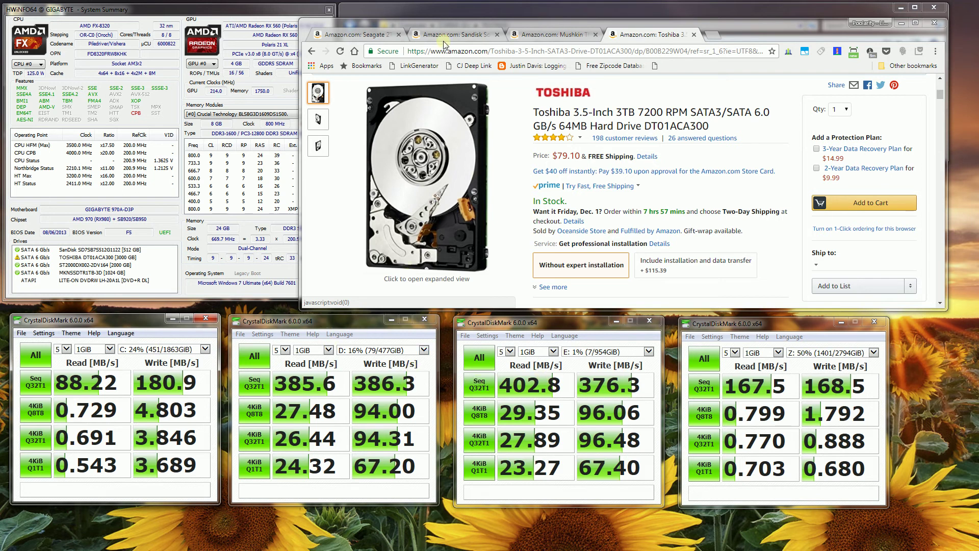
# View the SanDisk X300 and Mushkin TRIACTOR-3D product pages on Amazon, and minimize the browser
pyautogui.click(460, 36)
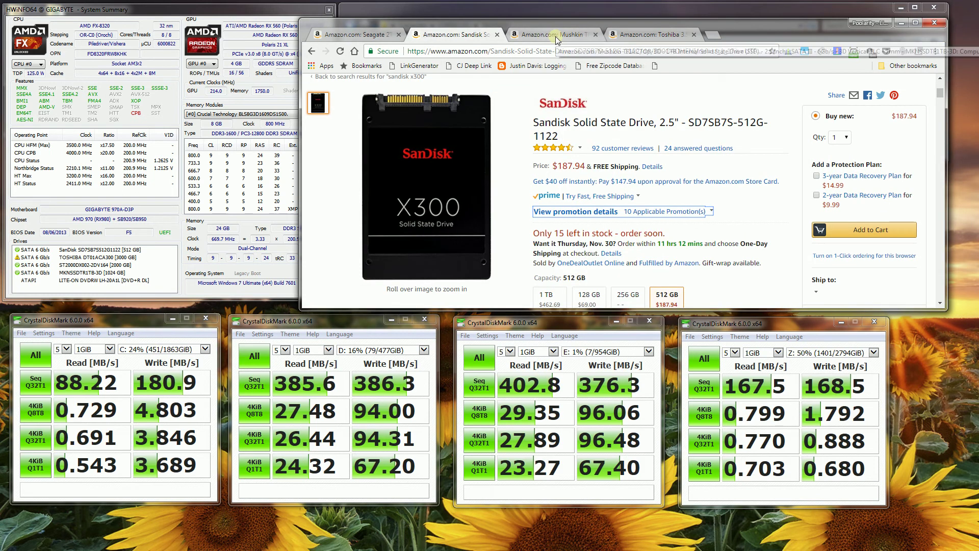
pyautogui.click(557, 36)
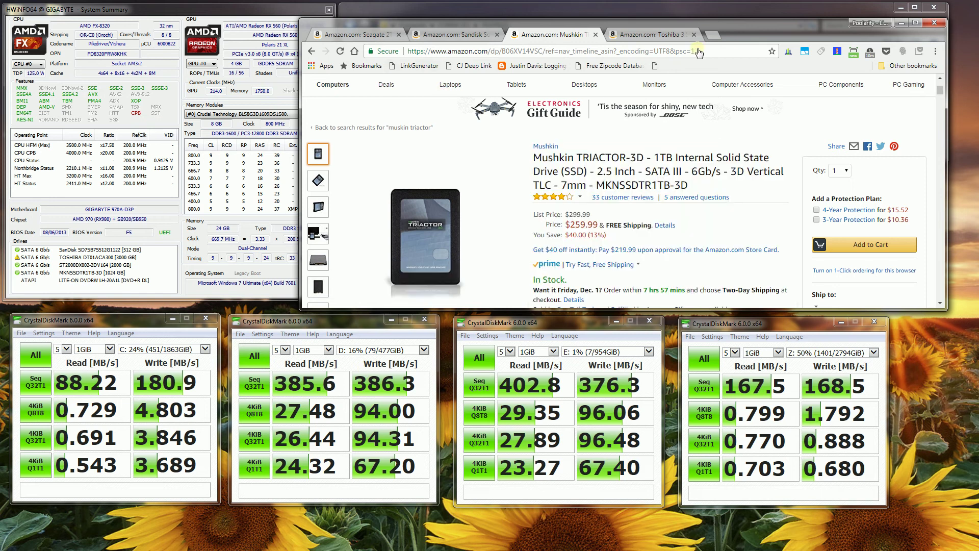
pyautogui.click(901, 23)
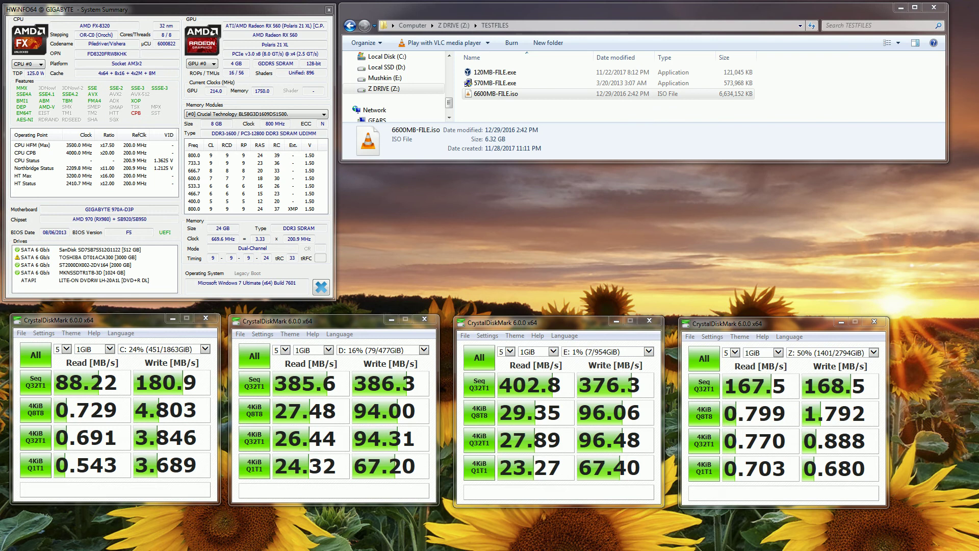
# Bring up the C:\Temp\New folder (2) window alongside the TESTFILES folder on Z:
pyautogui.hotkey('alt', 'Tab')
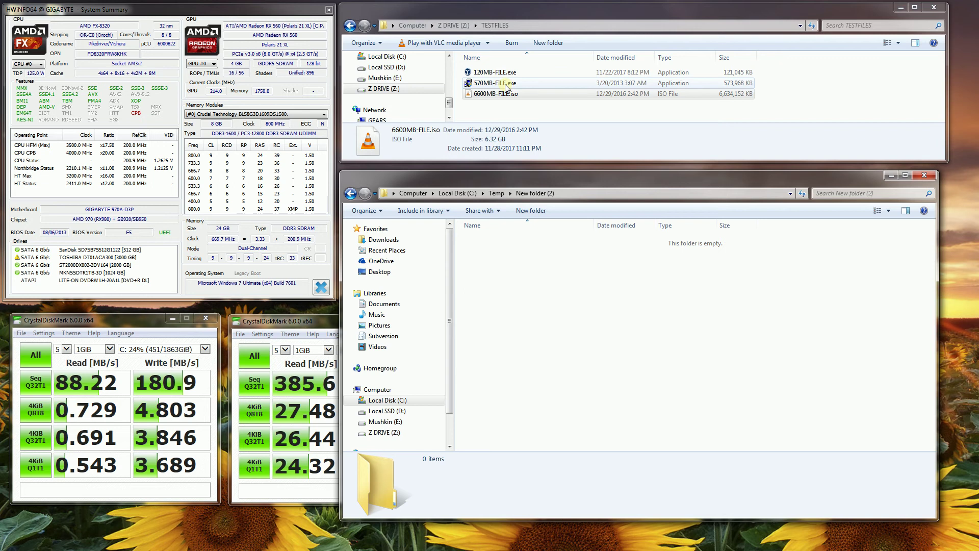
pyautogui.click(482, 95)
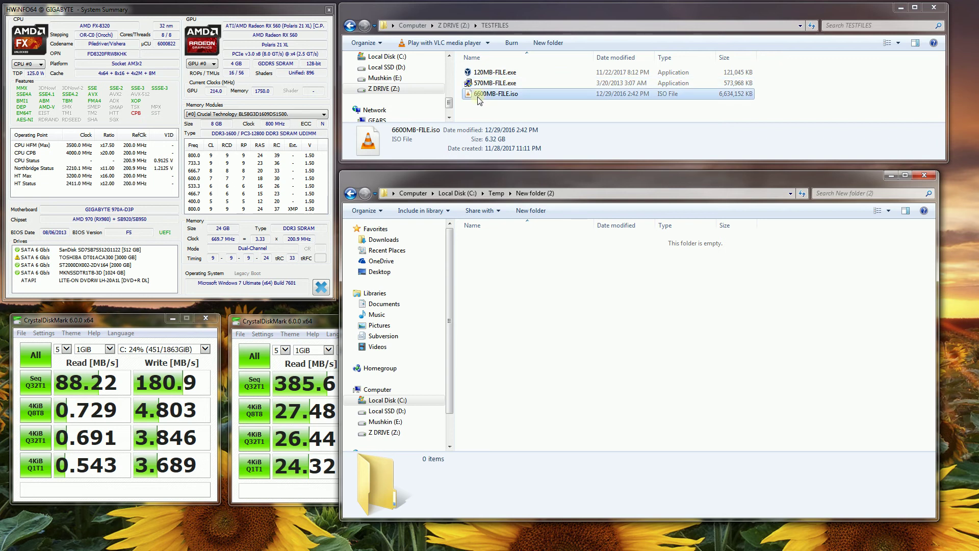
pyautogui.click(519, 215)
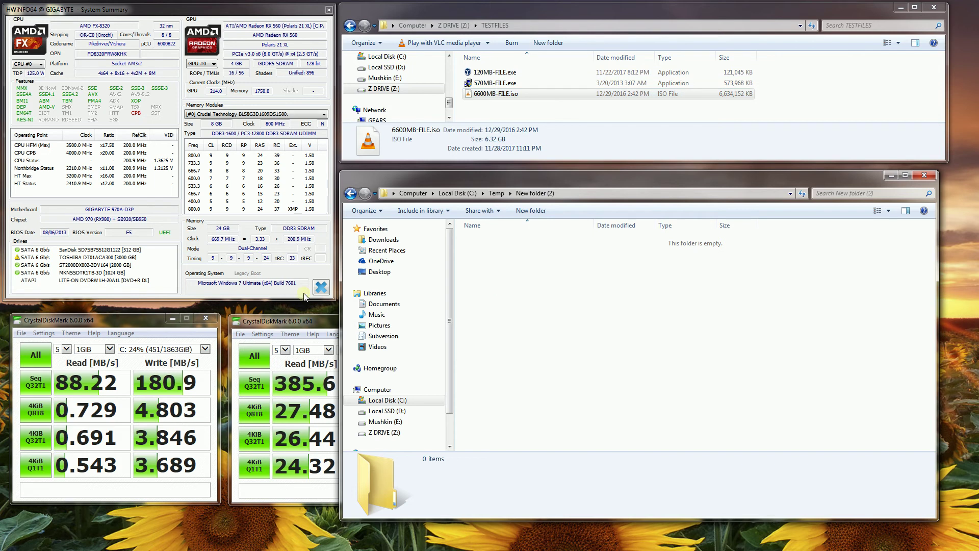
# Highlight the SanDisk, Toshiba, ST2000DX002 and MKNSSDTR1TB-3D entries one after another in HWiNFO64's drive list
pyautogui.click(69, 250)
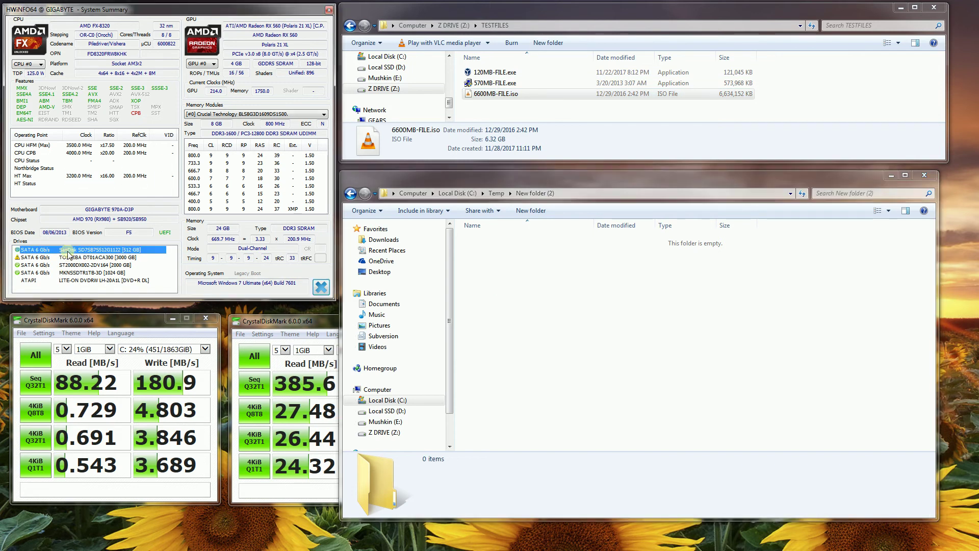
pyautogui.click(99, 258)
pyautogui.click(124, 250)
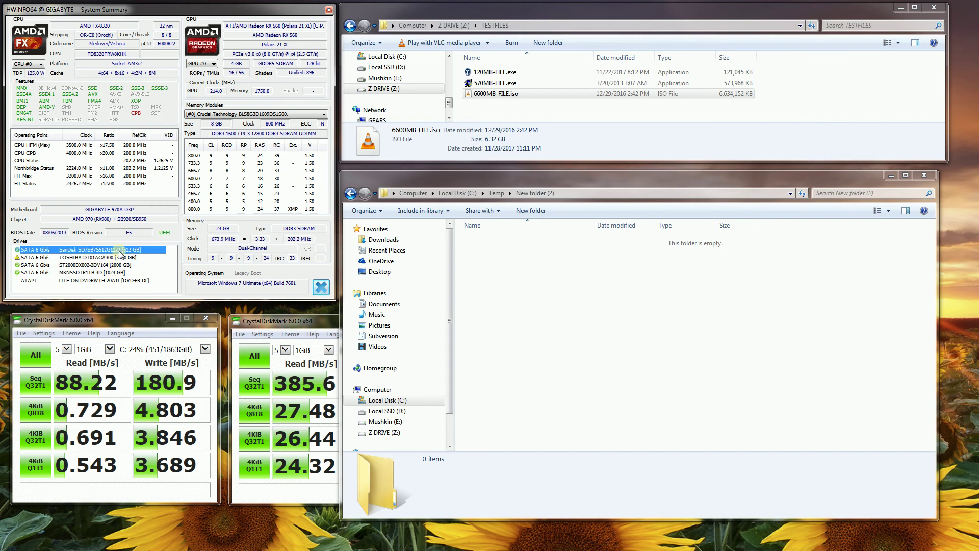
pyautogui.click(130, 258)
pyautogui.click(128, 265)
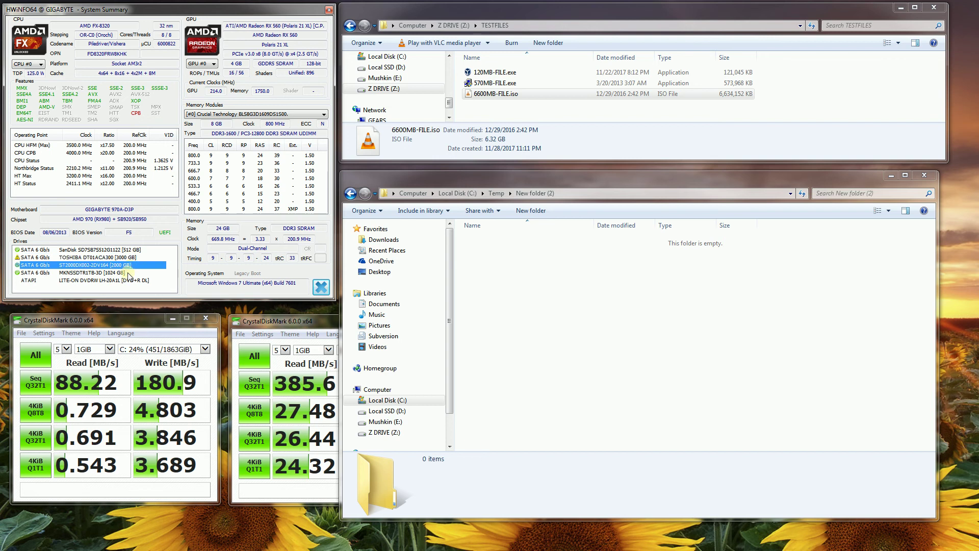
pyautogui.click(130, 273)
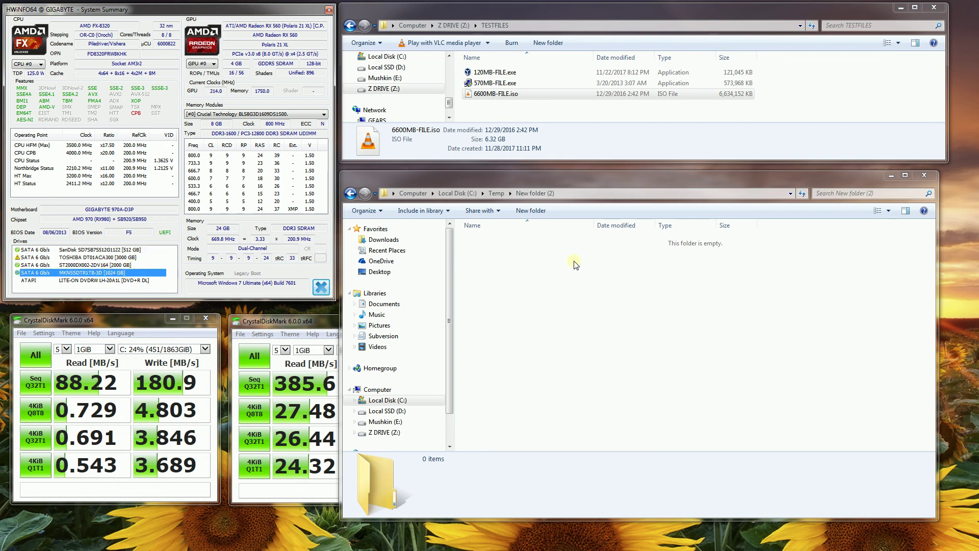
# Open the folder named New folder inside C:\Temp in the destination window
pyautogui.click(386, 401)
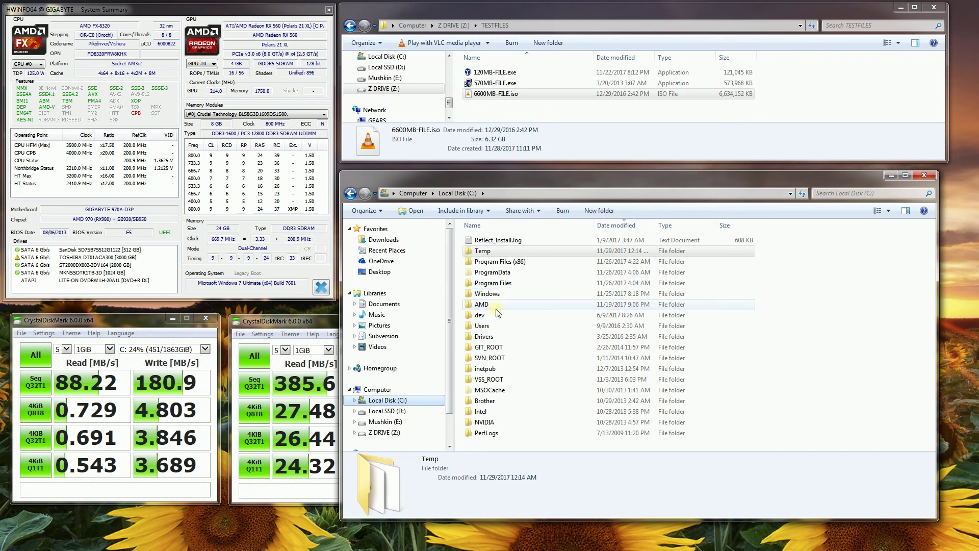
pyautogui.click(487, 252)
pyautogui.doubleClick(487, 251)
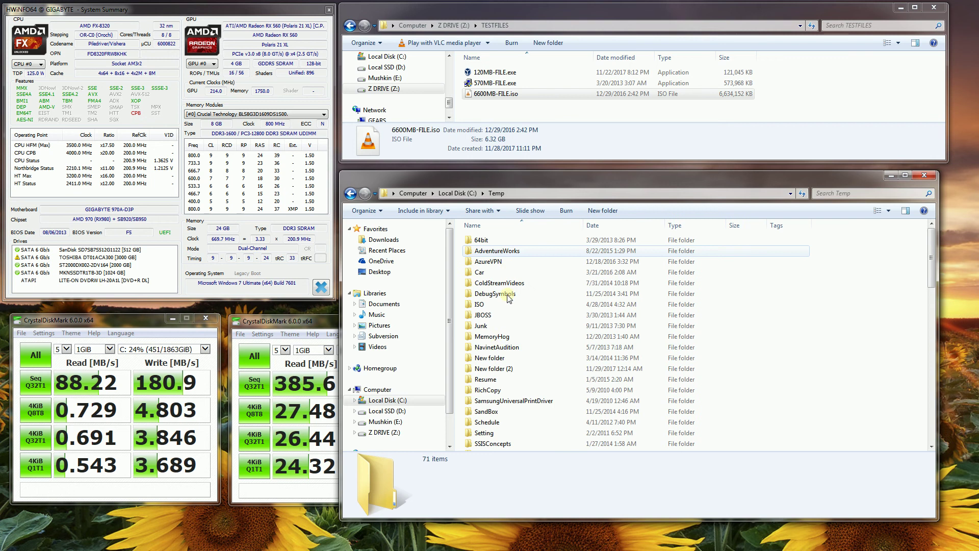
pyautogui.click(486, 325)
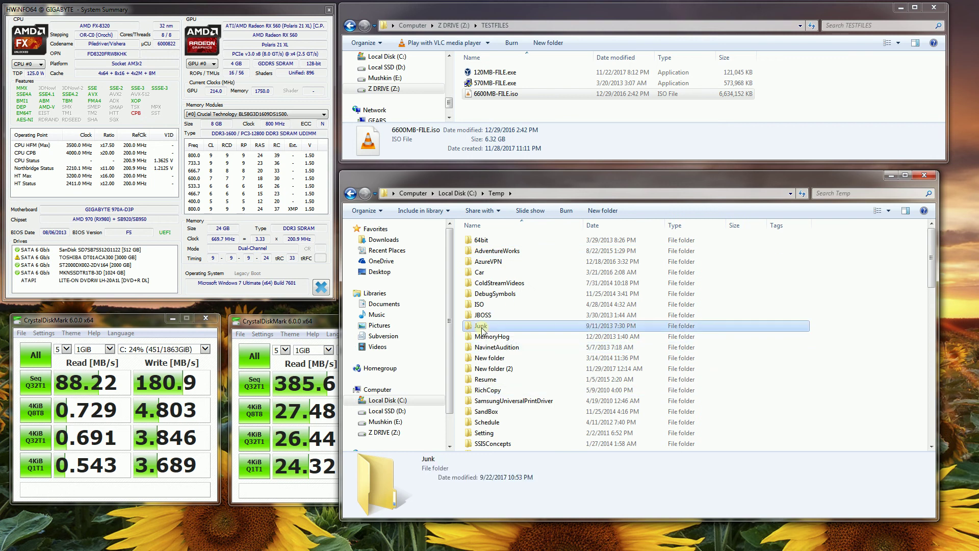
pyautogui.doubleClick(502, 359)
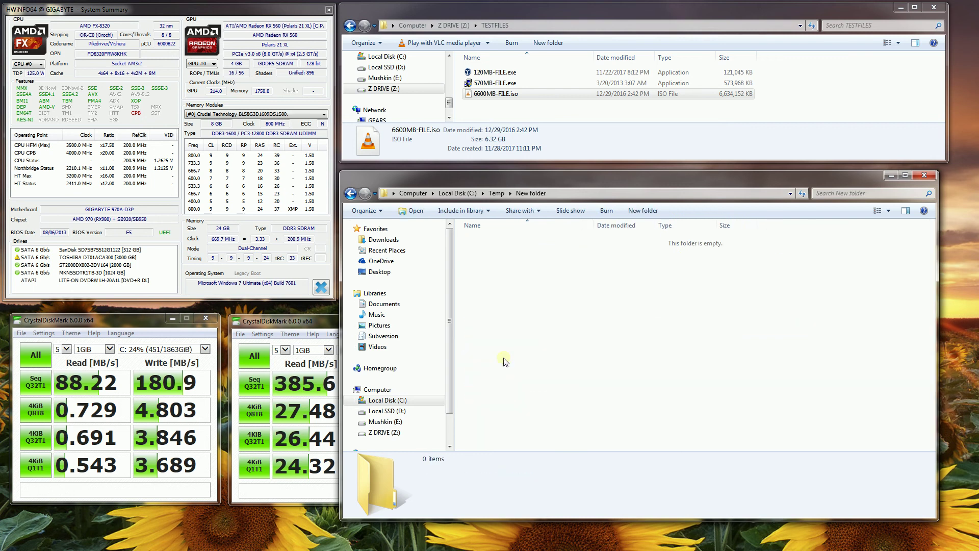
# Copy 120MB-FILE.exe from the TESTFILES folder on Z: into C:\Temp\New folder
pyautogui.click(533, 11)
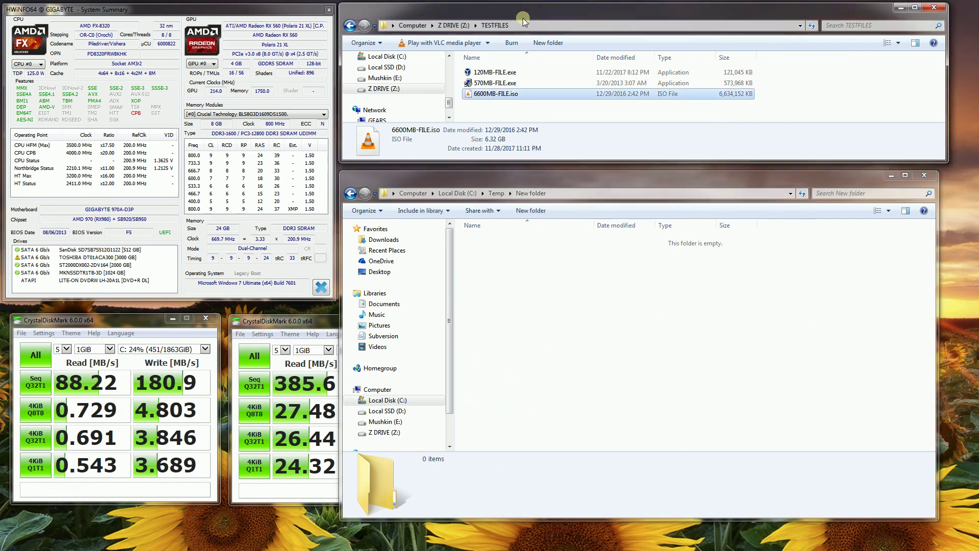
pyautogui.click(546, 315)
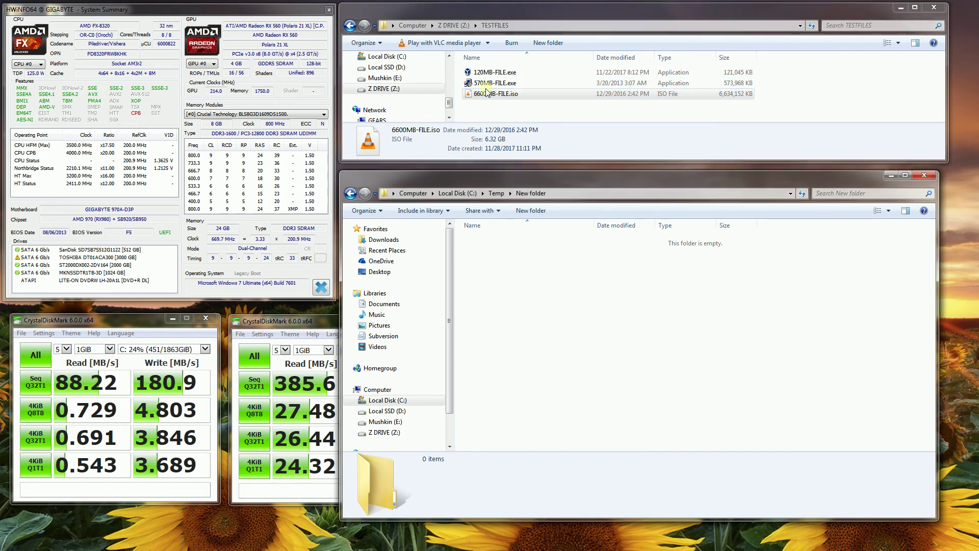
pyautogui.click(483, 73)
pyautogui.moveTo(483, 73); pyautogui.dragTo(581, 295)
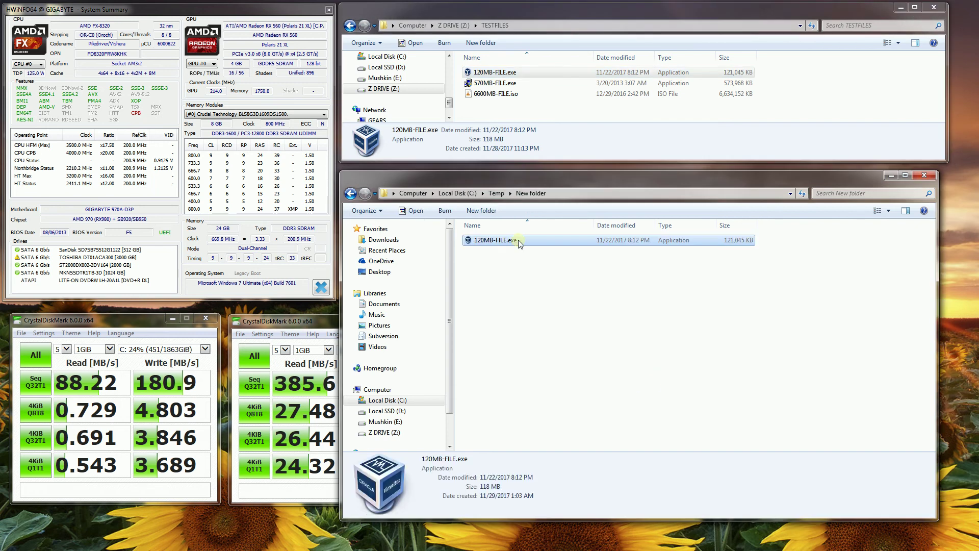
# Copy 570MB-FILE.exe from the TESTFILES folder into C:\Temp\New folder
pyautogui.click(480, 84)
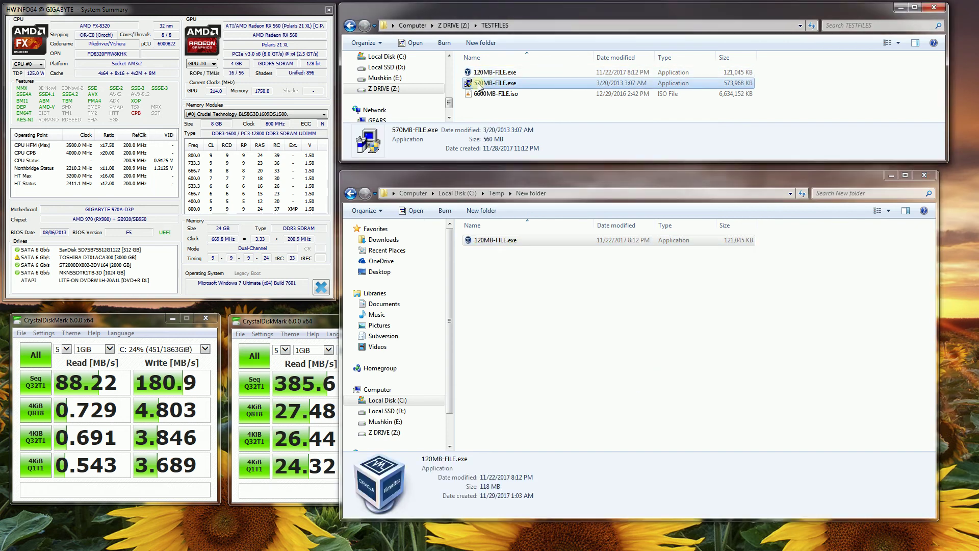
pyautogui.click(544, 299)
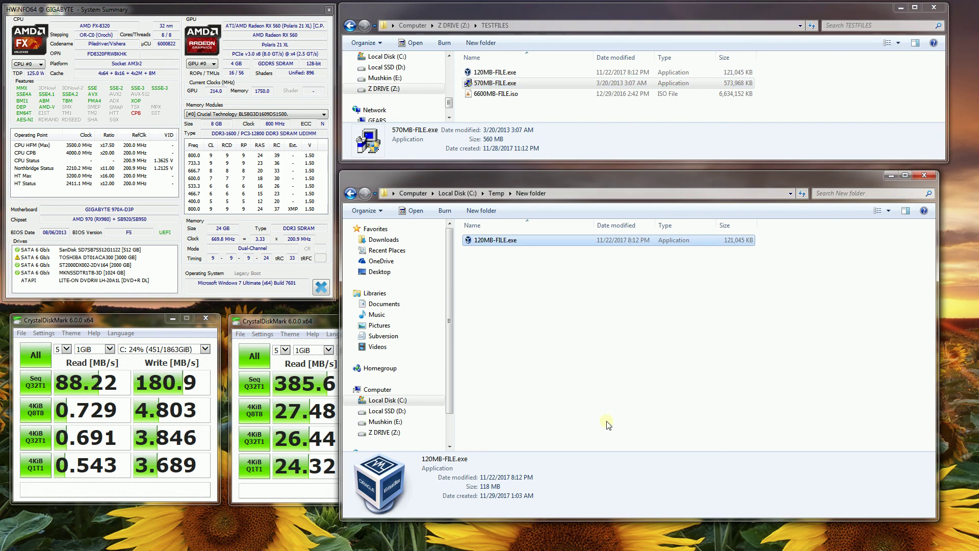
pyautogui.hotkey('ctrl', 'v')
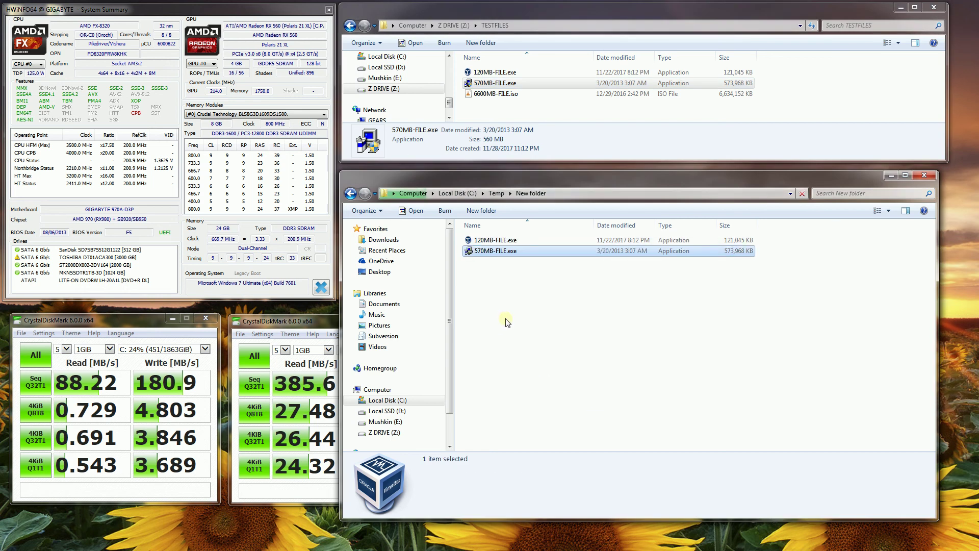
# Copy 6600MB-FILE.iso from the TESTFILES folder into C:\Temp\New folder and let the transfer run
pyautogui.click(490, 93)
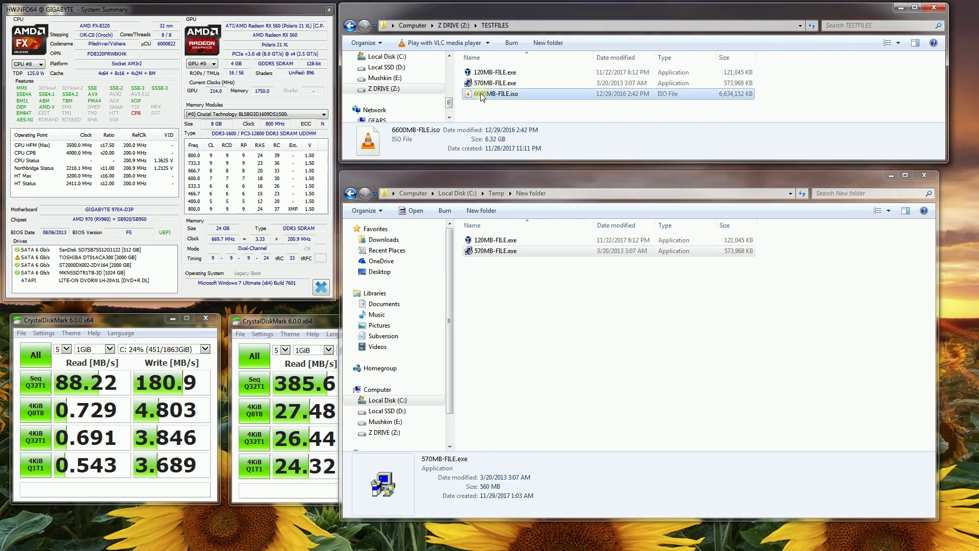
pyautogui.moveTo(481, 97); pyautogui.dragTo(503, 322)
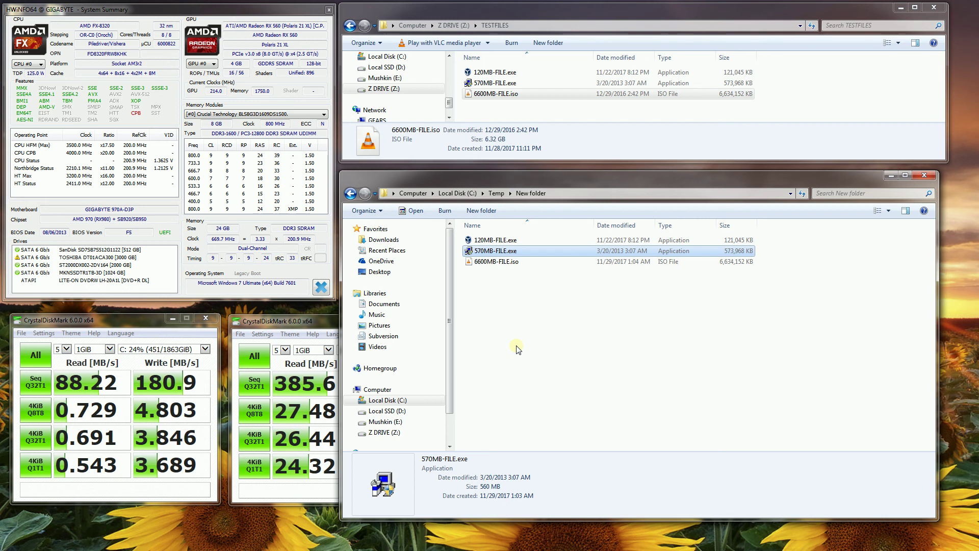
pyautogui.click(575, 399)
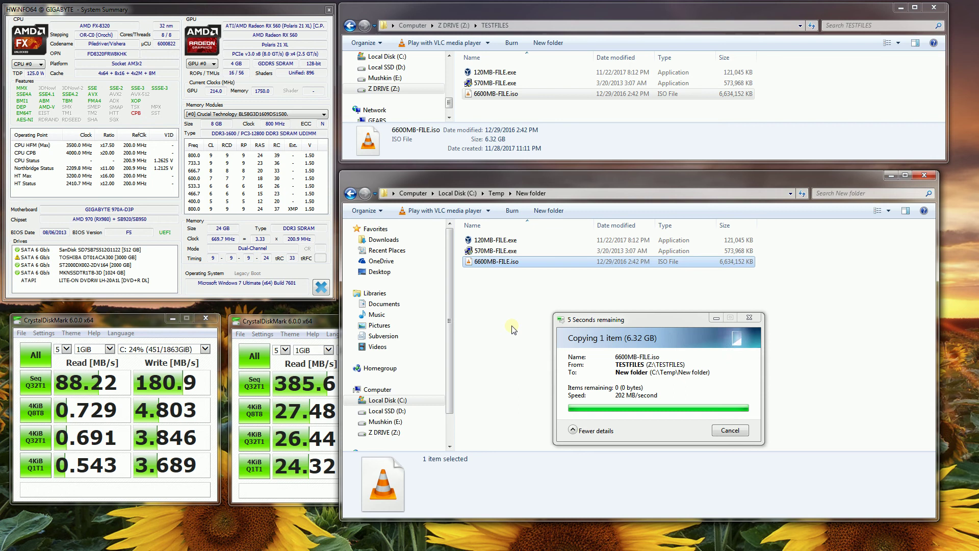
# Open the folder named New folder on the Local SSD (D:) drive in the destination window
pyautogui.click(395, 411)
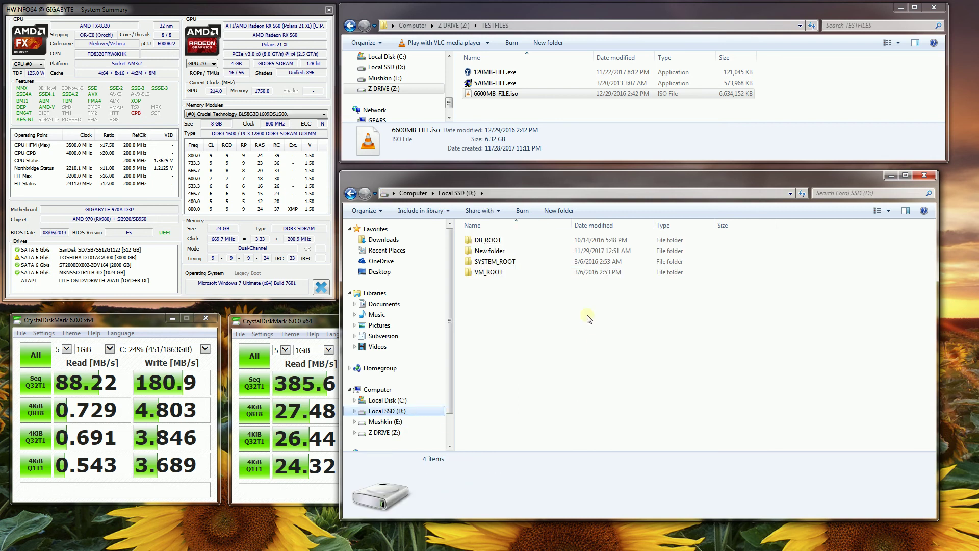
pyautogui.press('n')
pyautogui.press('Return')
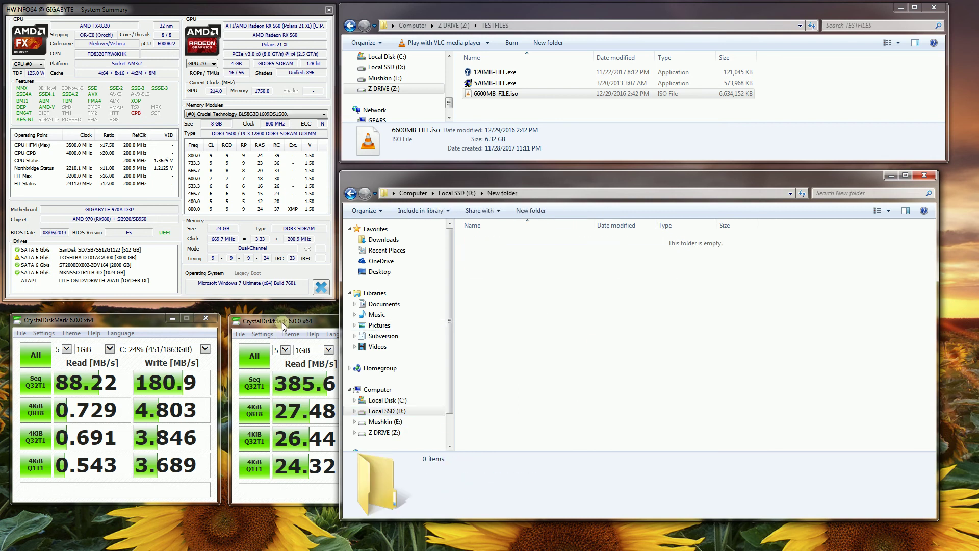
# Review the D: drive's CrystalDiskMark results and its SanDisk entry in HWiNFO64, and return to the destination folder
pyautogui.click(283, 325)
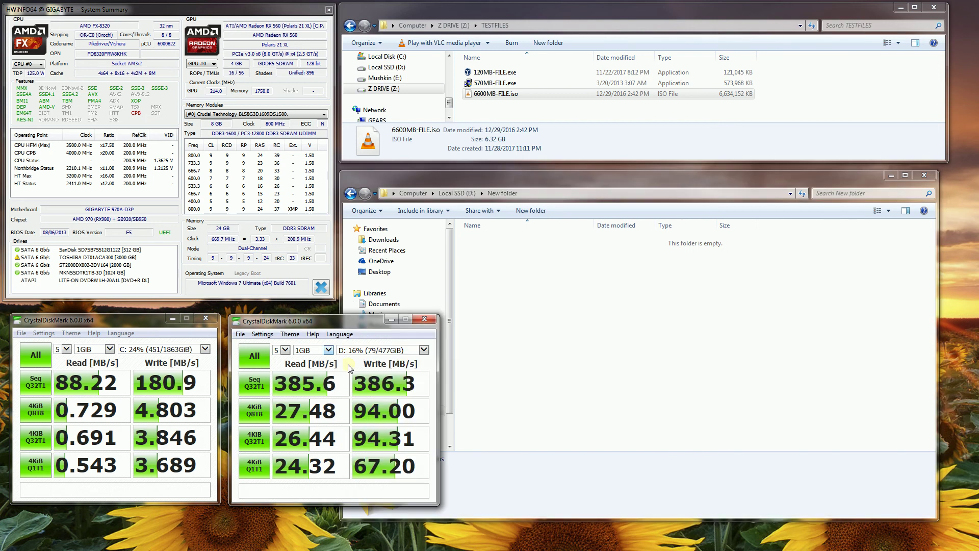
pyautogui.click(650, 360)
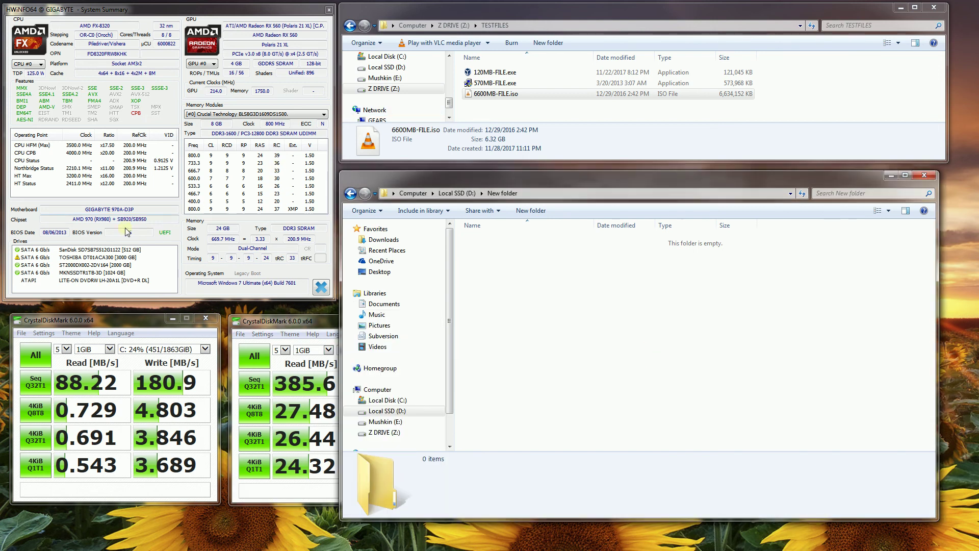
pyautogui.click(94, 250)
pyautogui.click(658, 287)
# Copy 120MB-FILE.exe, 570MB-FILE.exe and 6600MB-FILE.iso one at a time from TESTFILES into New folder on D:
pyautogui.click(497, 73)
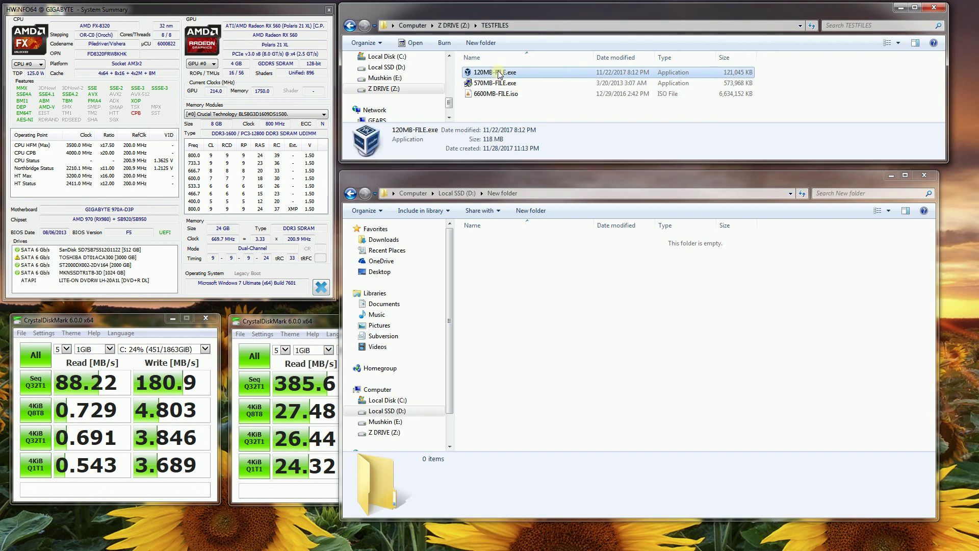
pyautogui.moveTo(497, 73); pyautogui.dragTo(580, 288)
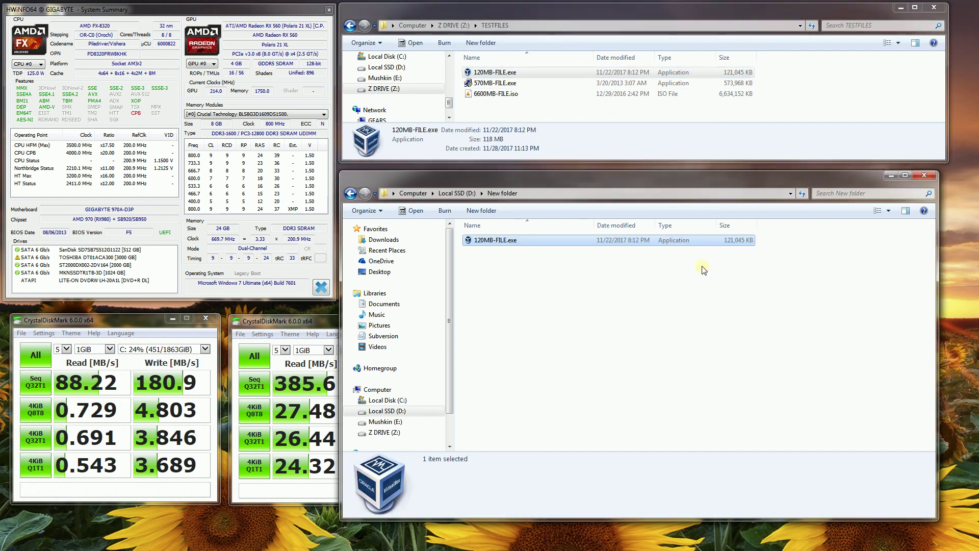
pyautogui.click(514, 85)
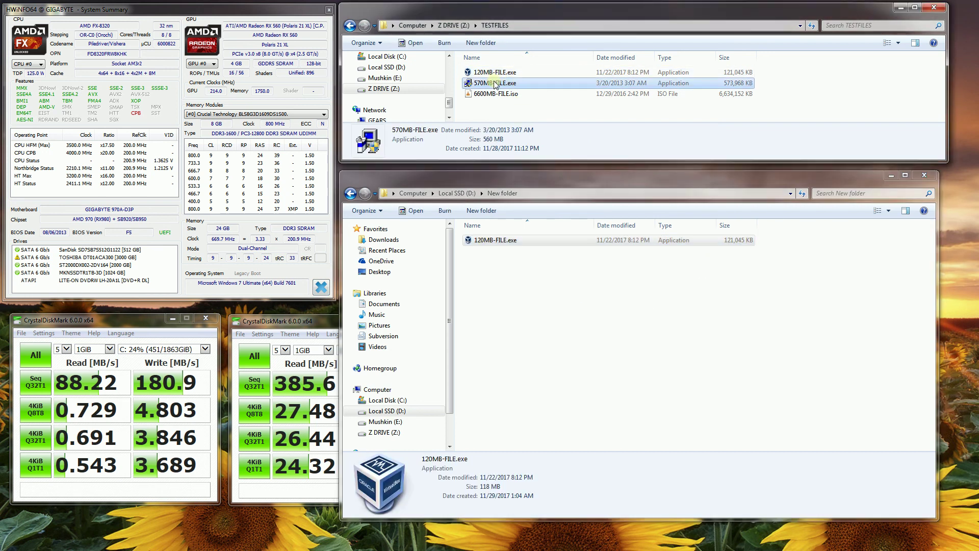
pyautogui.moveTo(494, 85); pyautogui.dragTo(572, 326)
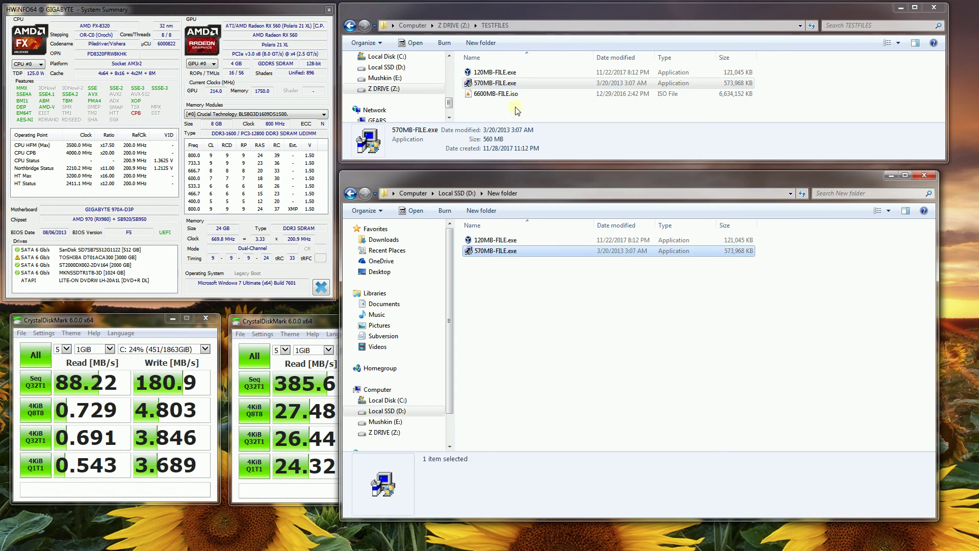
pyautogui.moveTo(516, 93); pyautogui.dragTo(549, 347)
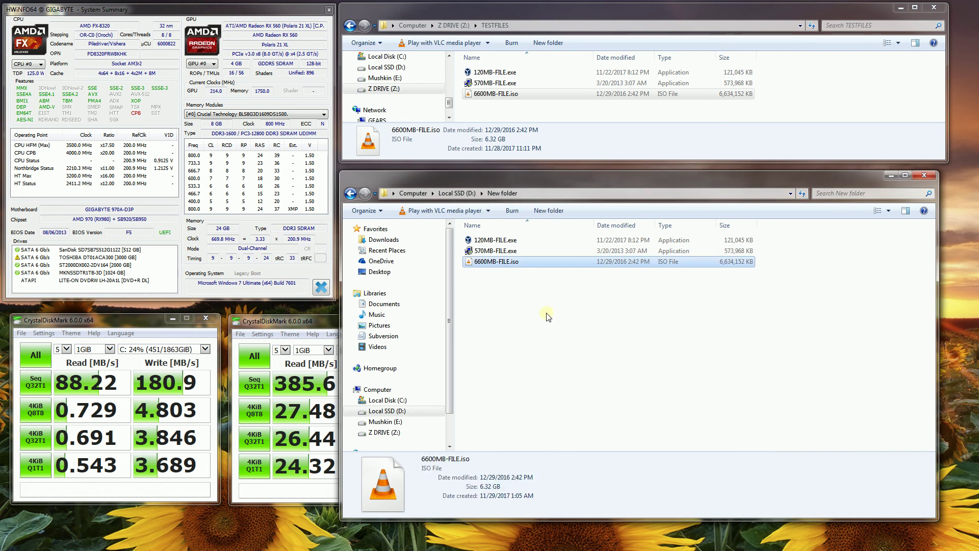
# Open the Mushkin (E:) drive as the copy destination and highlight its MKNSSDTR1TB-3D entry in HWiNFO64's drive list
pyautogui.click(403, 421)
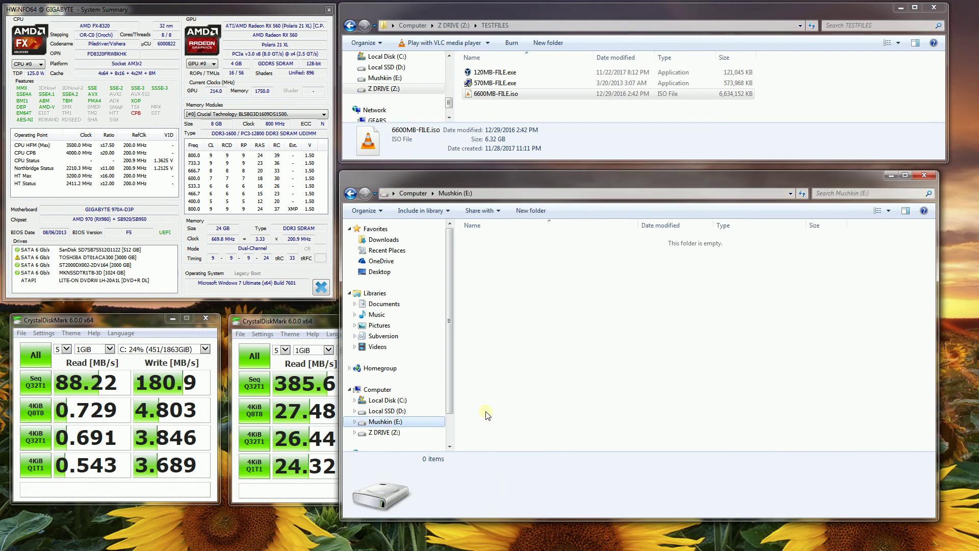
pyautogui.click(505, 72)
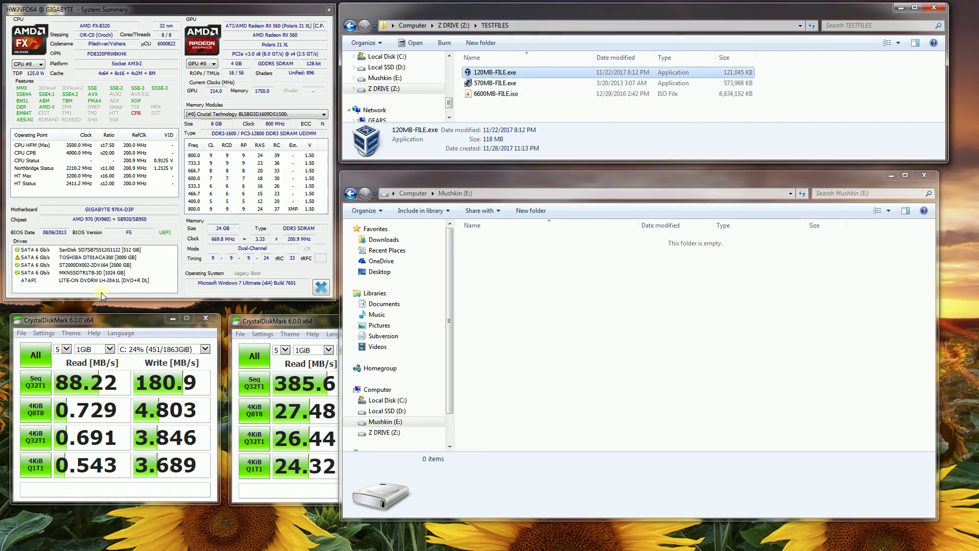
pyautogui.click(87, 273)
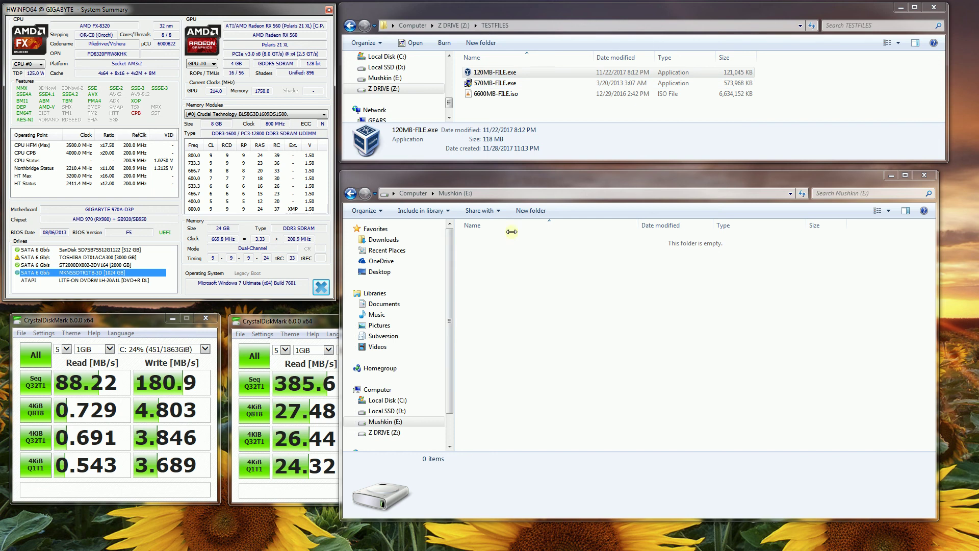
# Uncover the E: drive's CrystalDiskMark results to review them, and return the Mushkin (E:) window to its place below TESTFILES
pyautogui.moveTo(517, 178); pyautogui.dragTo(643, 303)
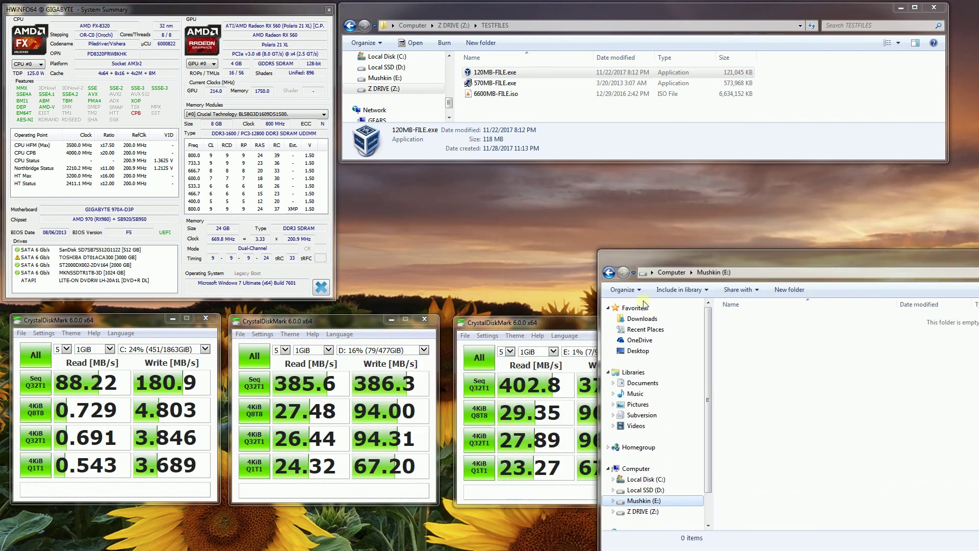
pyautogui.click(536, 322)
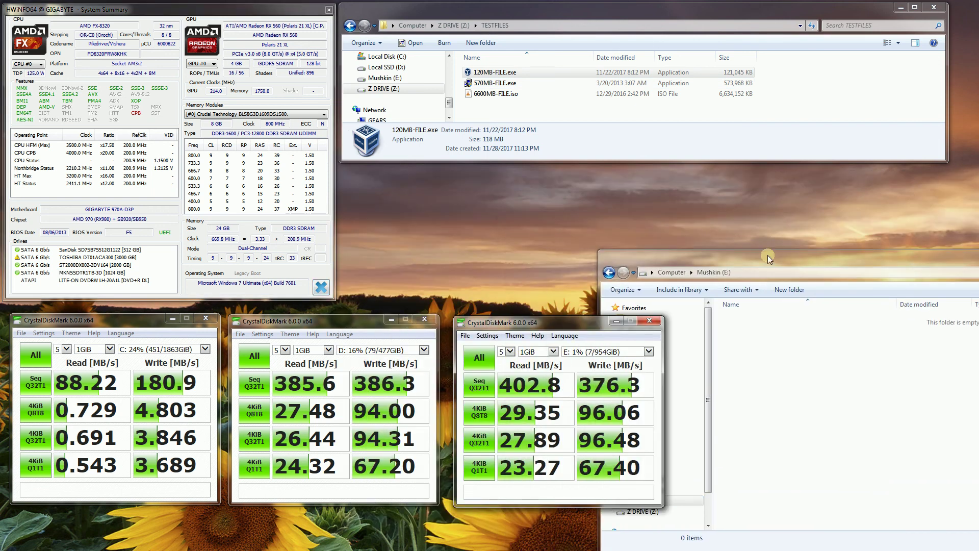
pyautogui.moveTo(767, 255); pyautogui.dragTo(512, 176)
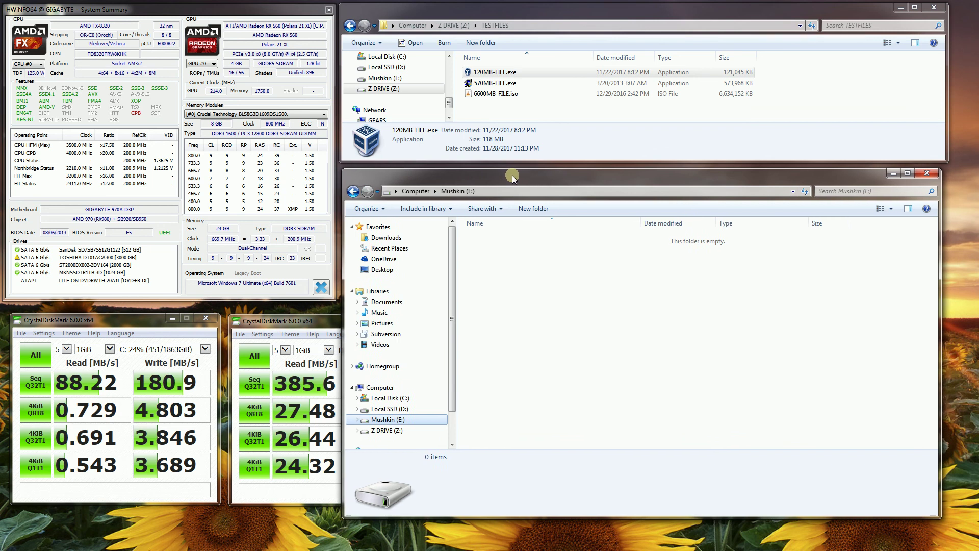
# Copy 120MB-FILE.exe, 570MB-FILE.exe and 6600MB-FILE.iso one at a time from TESTFILES to Mushkin (E:), expanding the transfer details for the ISO
pyautogui.moveTo(494, 72); pyautogui.dragTo(626, 225)
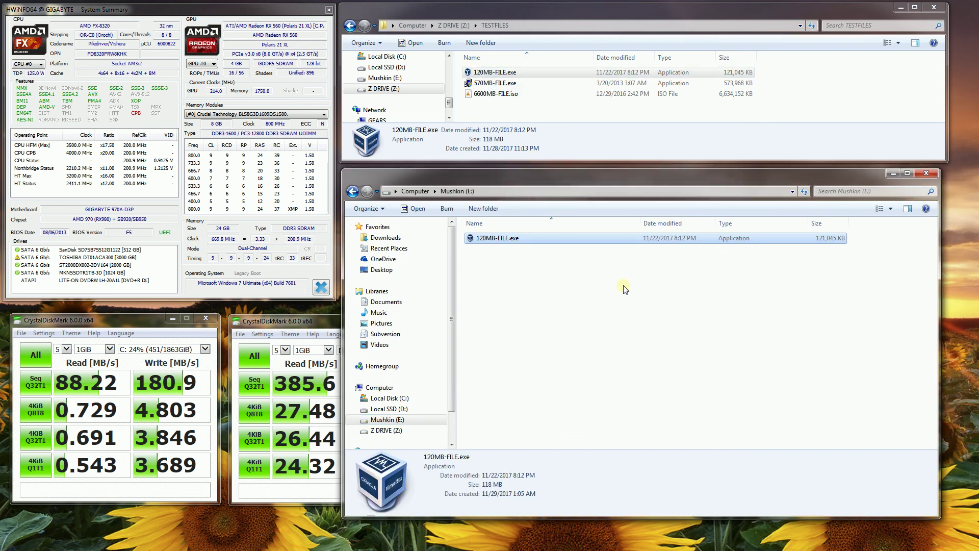
pyautogui.moveTo(485, 83); pyautogui.dragTo(503, 317)
pyautogui.hotkey('ctrl', 'v')
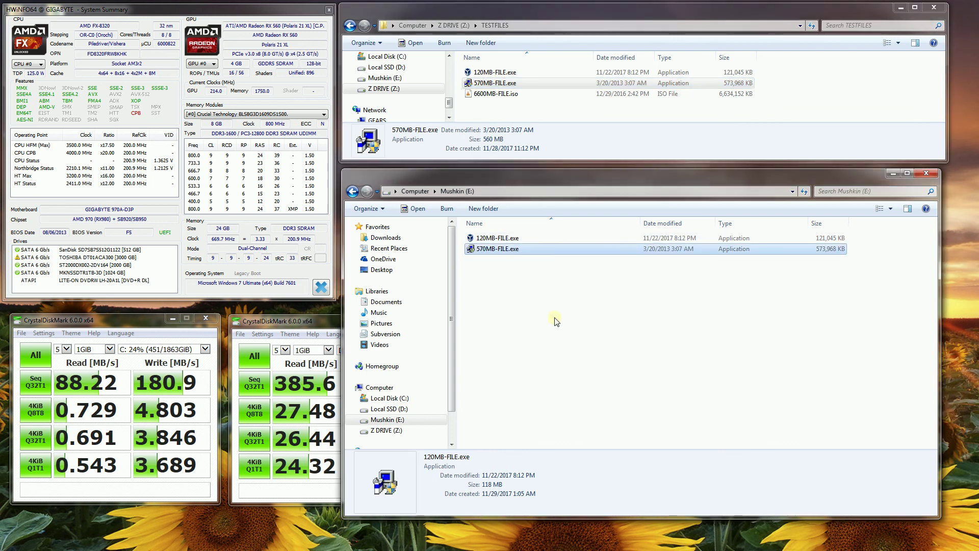
pyautogui.click(490, 96)
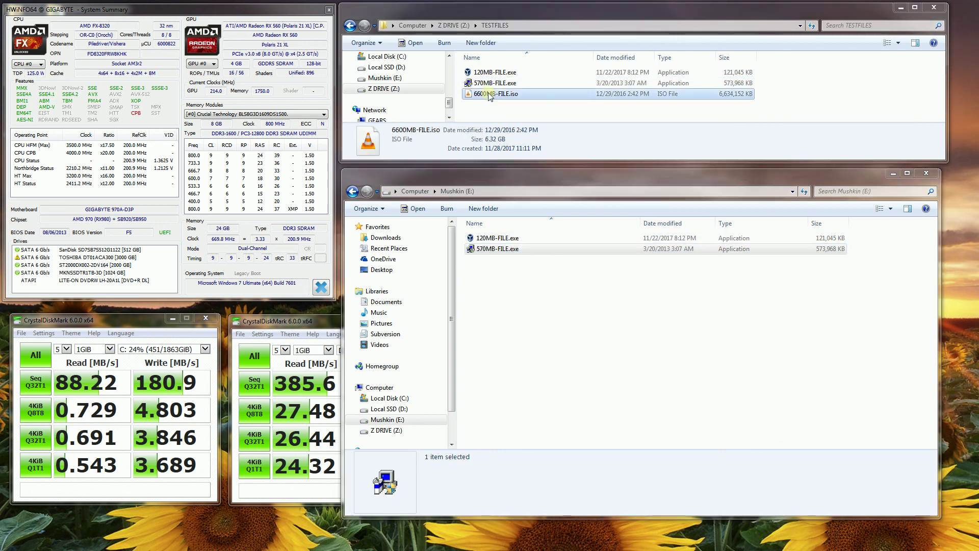
pyautogui.moveTo(490, 96); pyautogui.dragTo(632, 320)
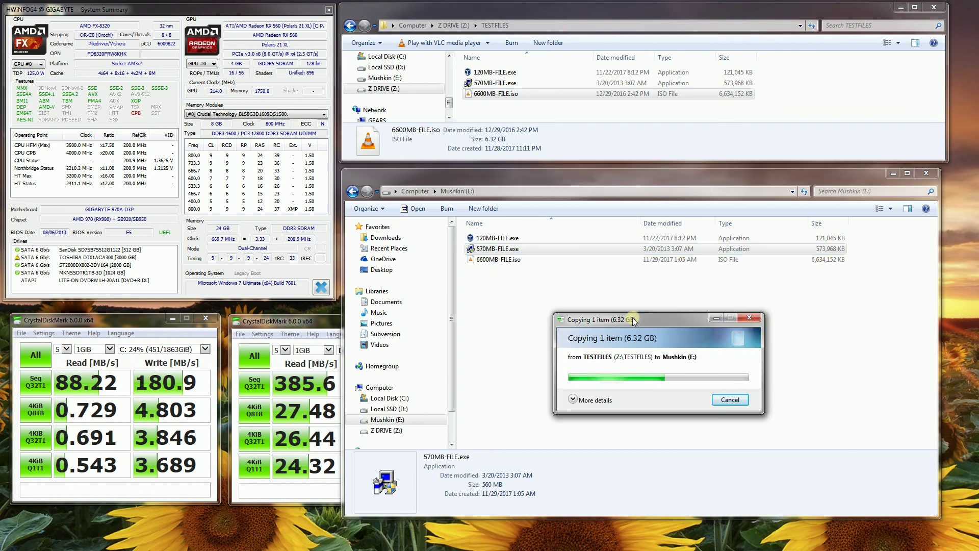
pyautogui.click(572, 400)
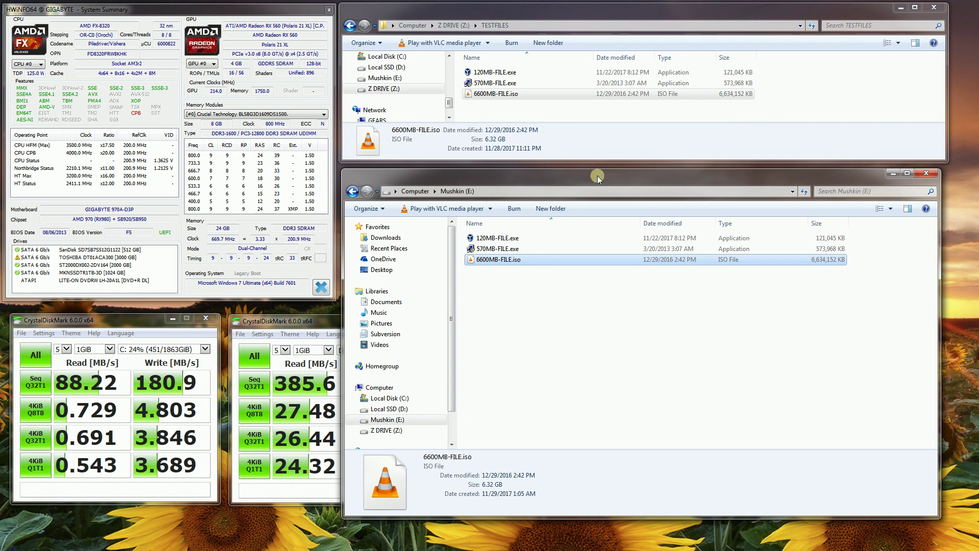
# Permanently delete all three test files from the TESTFILES folder on Z:
pyautogui.click(510, 109)
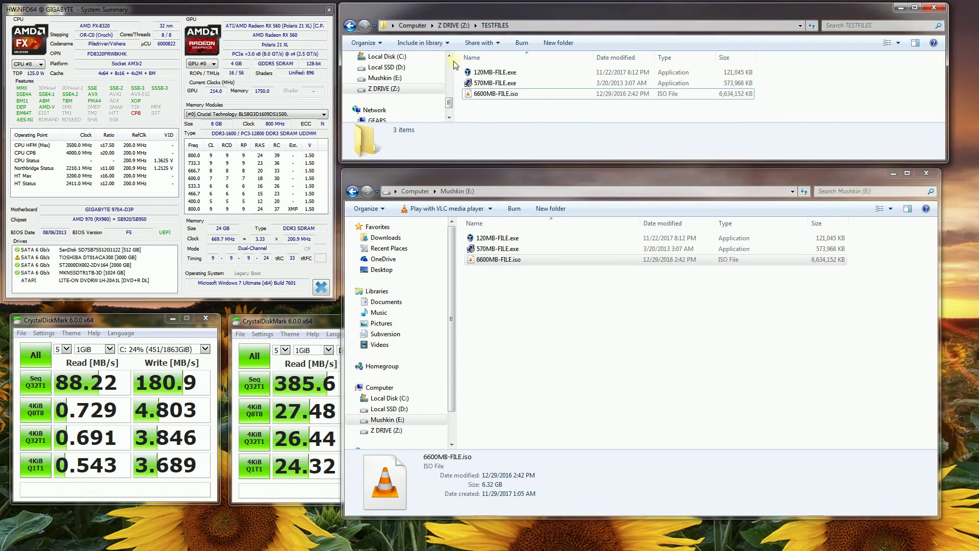
pyautogui.hotkey('ctrl', 'a')
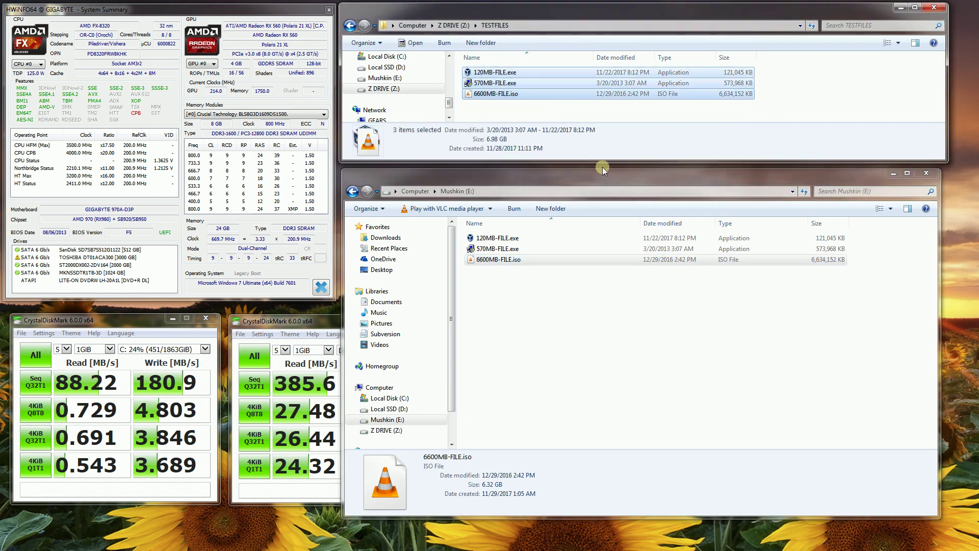
pyautogui.hotkey('shift', 'Delete')
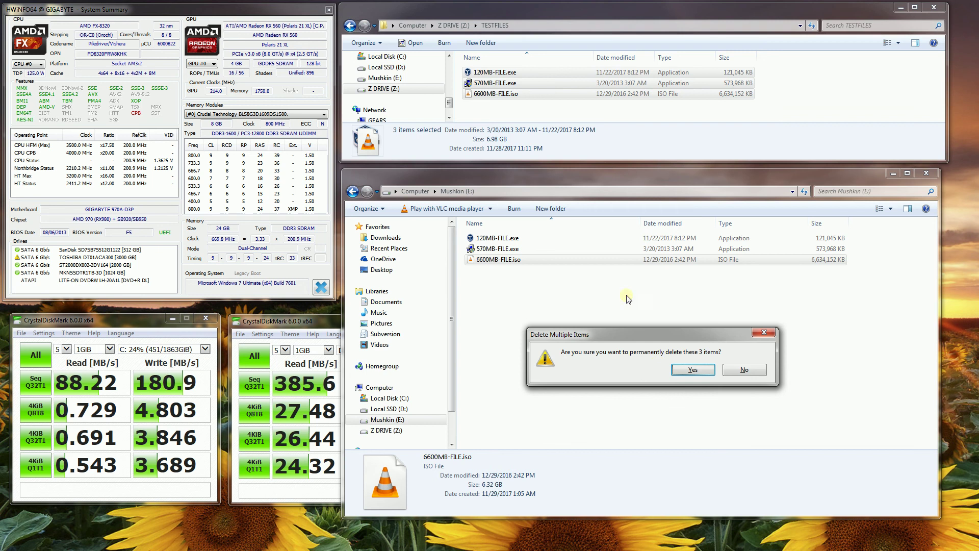
pyautogui.click(684, 372)
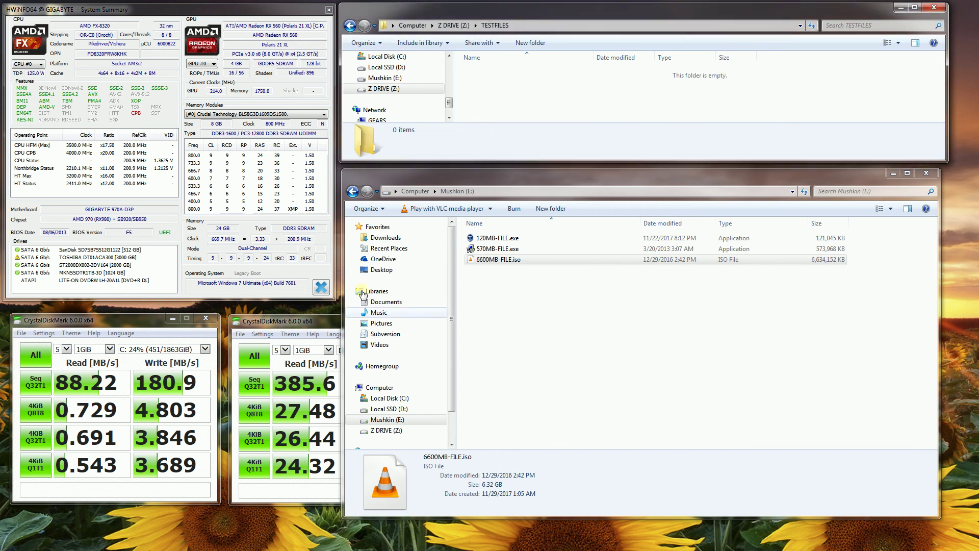
# Copy 120MB-FILE.exe, 570MB-FILE.exe and 6600MB-FILE.iso one at a time from Mushkin (E:) back into TESTFILES on Z:
pyautogui.click(77, 257)
pyautogui.click(561, 304)
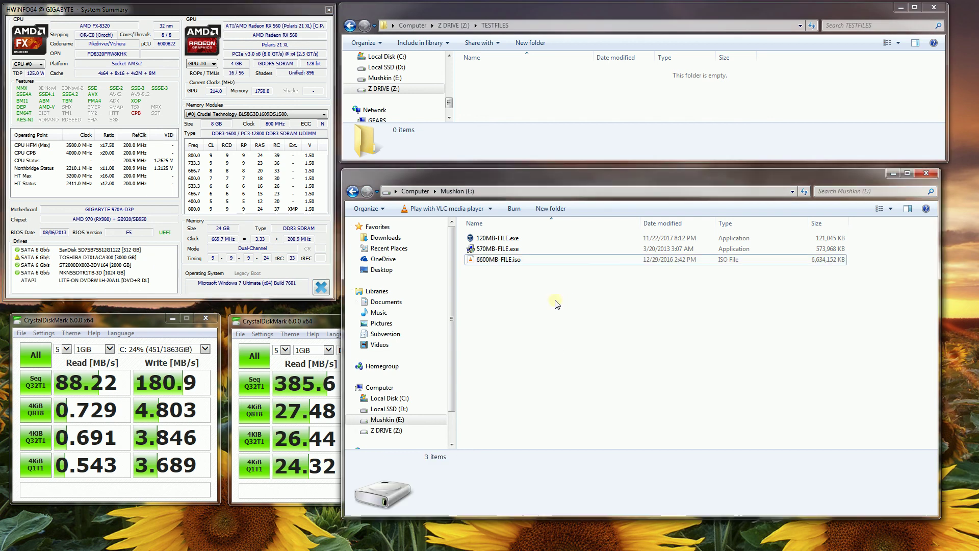
pyautogui.click(472, 240)
pyautogui.moveTo(469, 242); pyautogui.dragTo(586, 102)
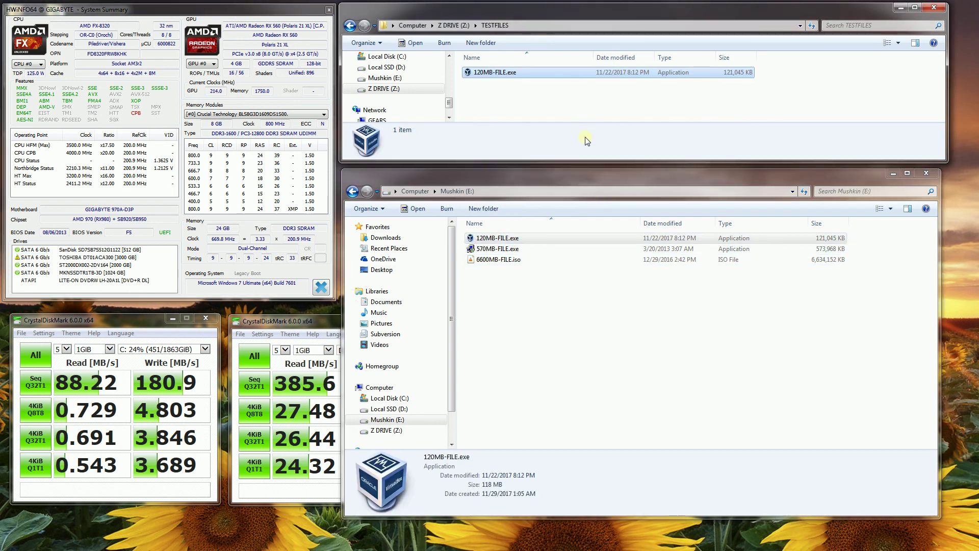
pyautogui.click(514, 249)
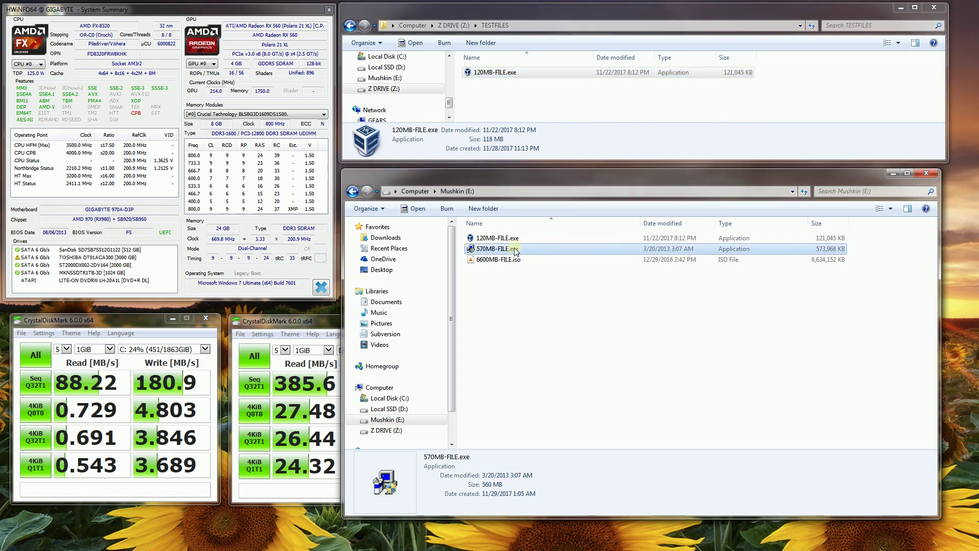
pyautogui.moveTo(478, 251); pyautogui.dragTo(586, 100)
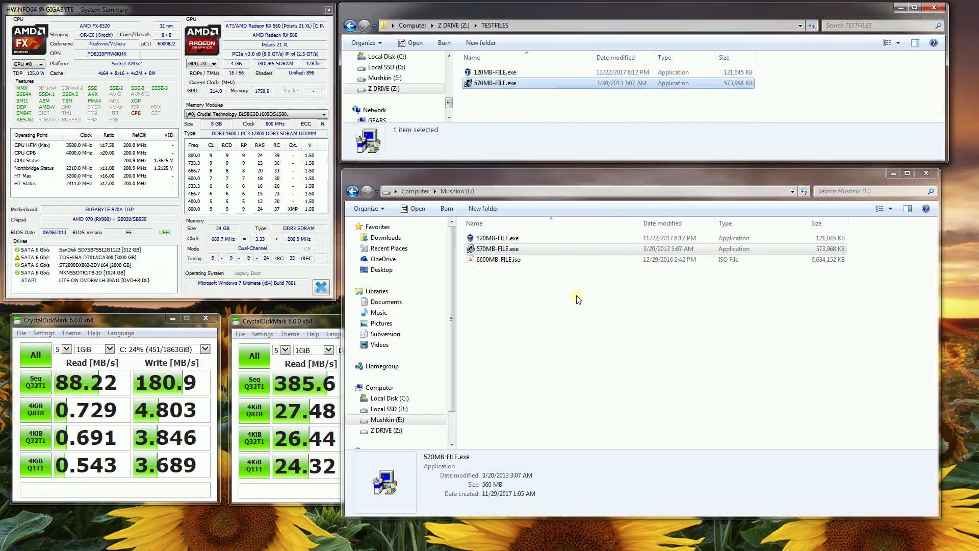
pyautogui.click(542, 291)
pyautogui.click(501, 260)
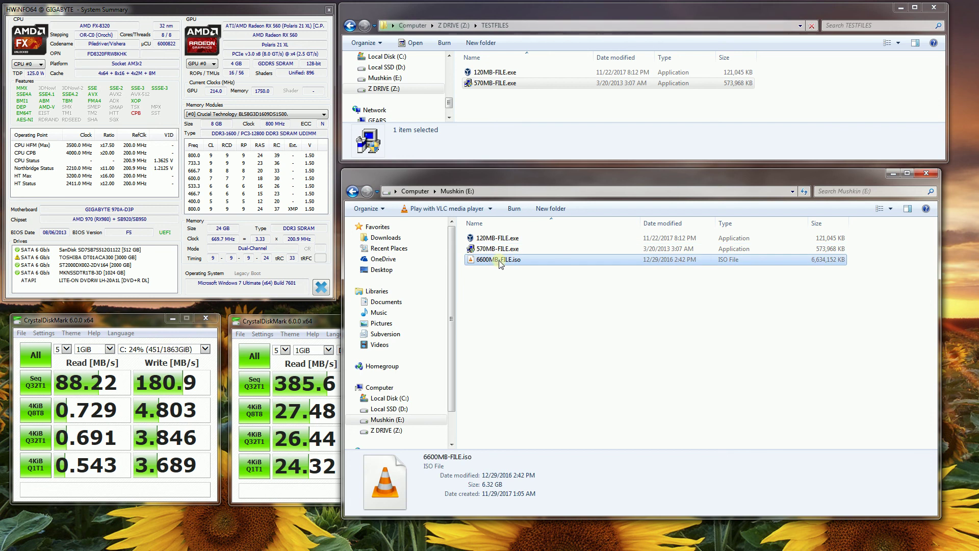
pyautogui.moveTo(501, 261); pyautogui.dragTo(602, 118)
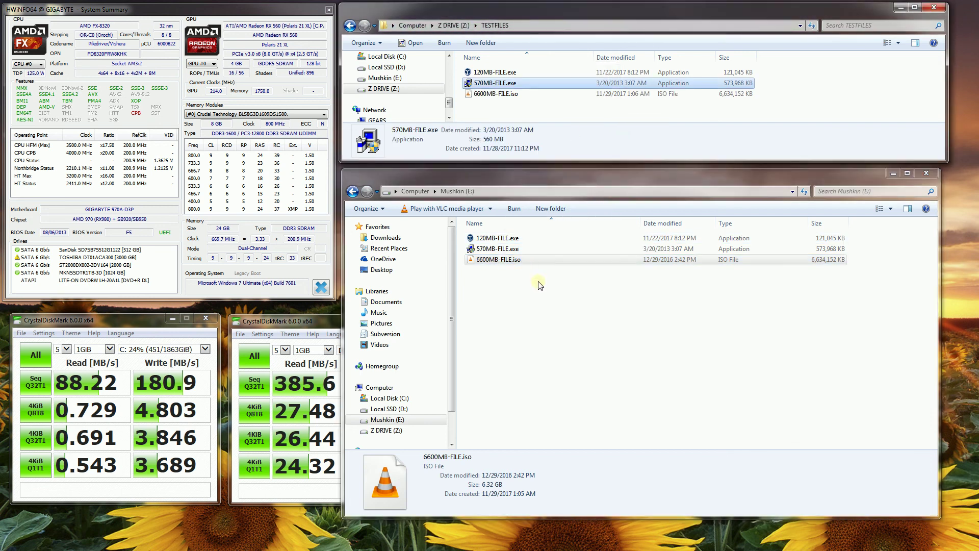